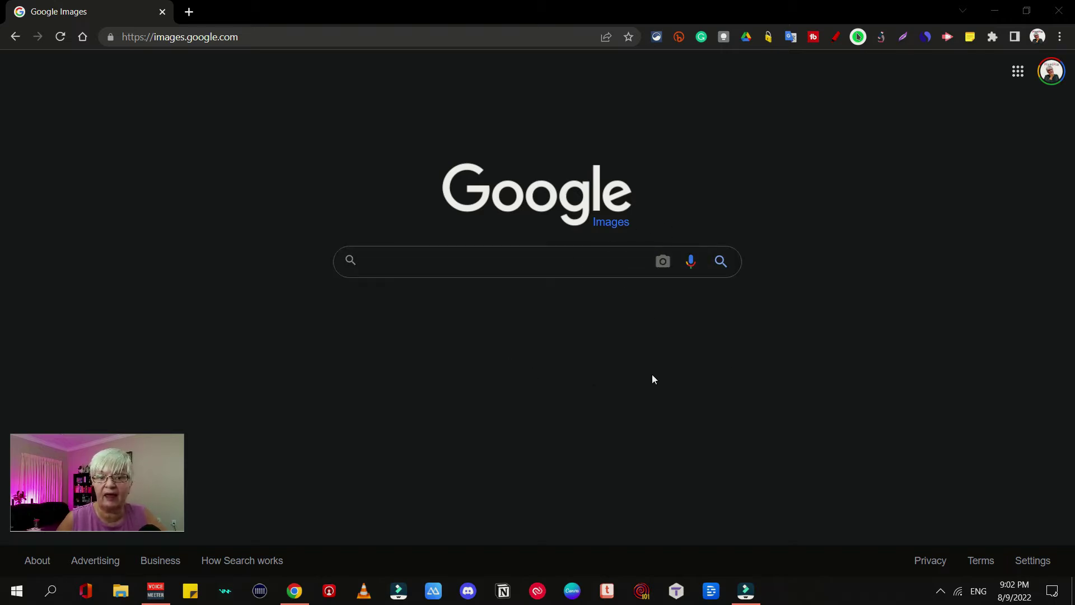
Start an image search in Google Images and open the file picker to upload a Desktop photo
left_click(663, 265)
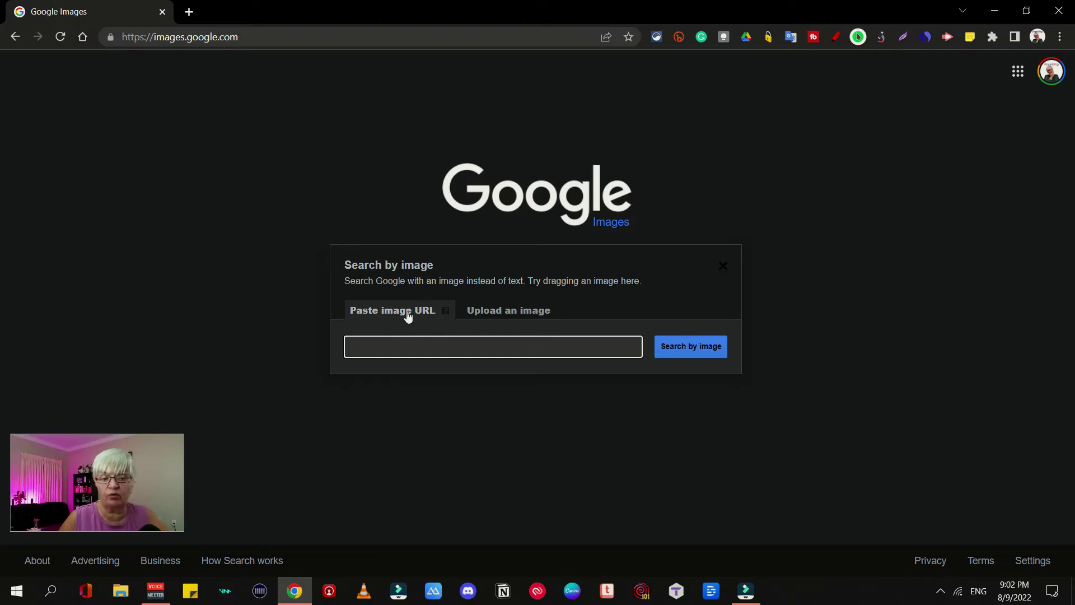
left_click(512, 311)
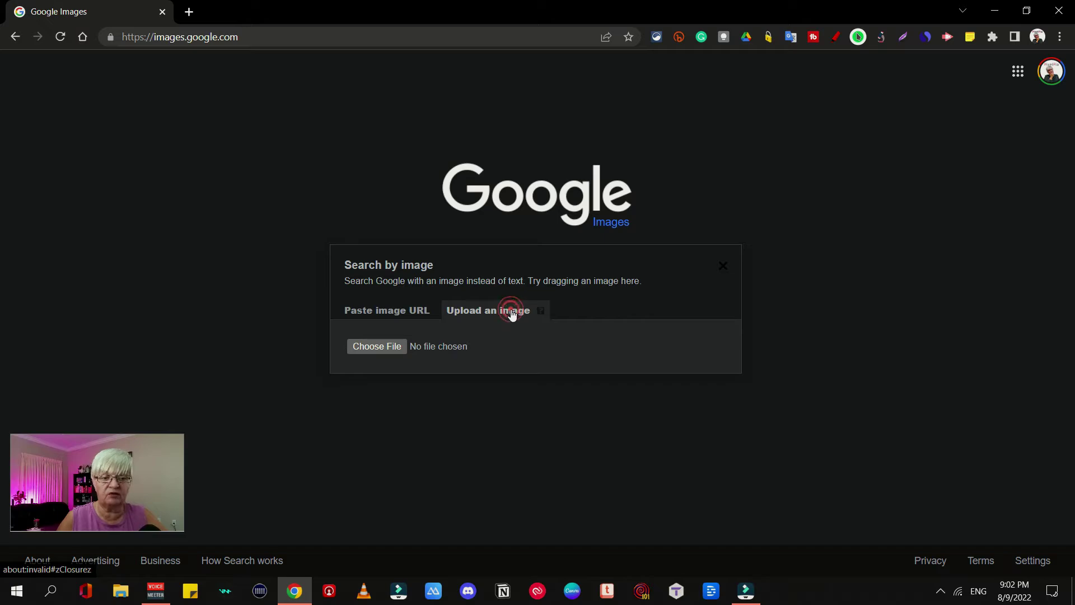
left_click(367, 348)
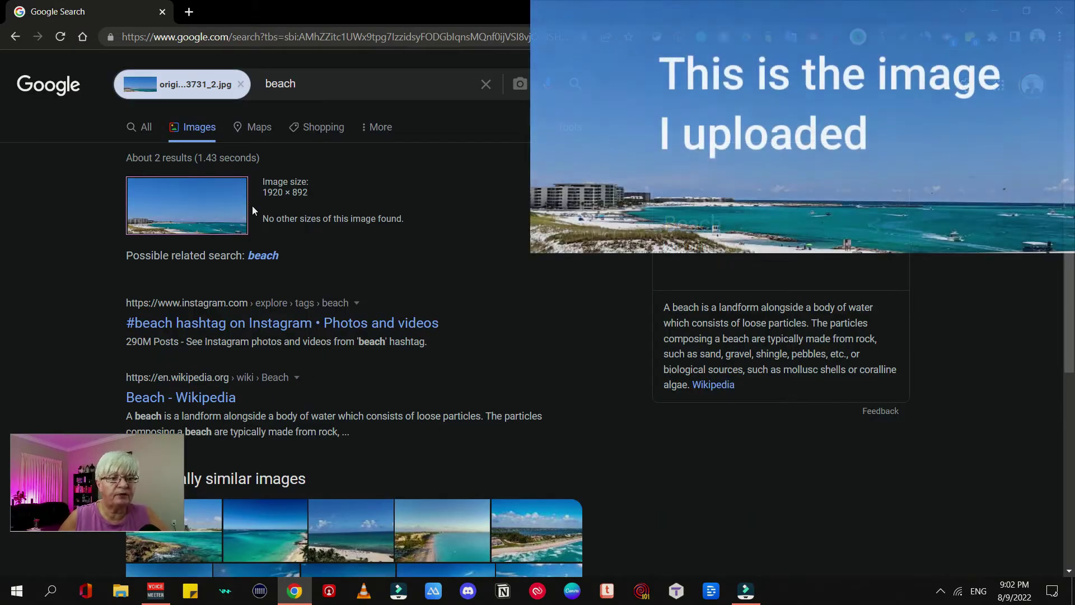
Scroll through the visually similar results for the uploaded beach photo
scroll(306, 256, "down", 3)
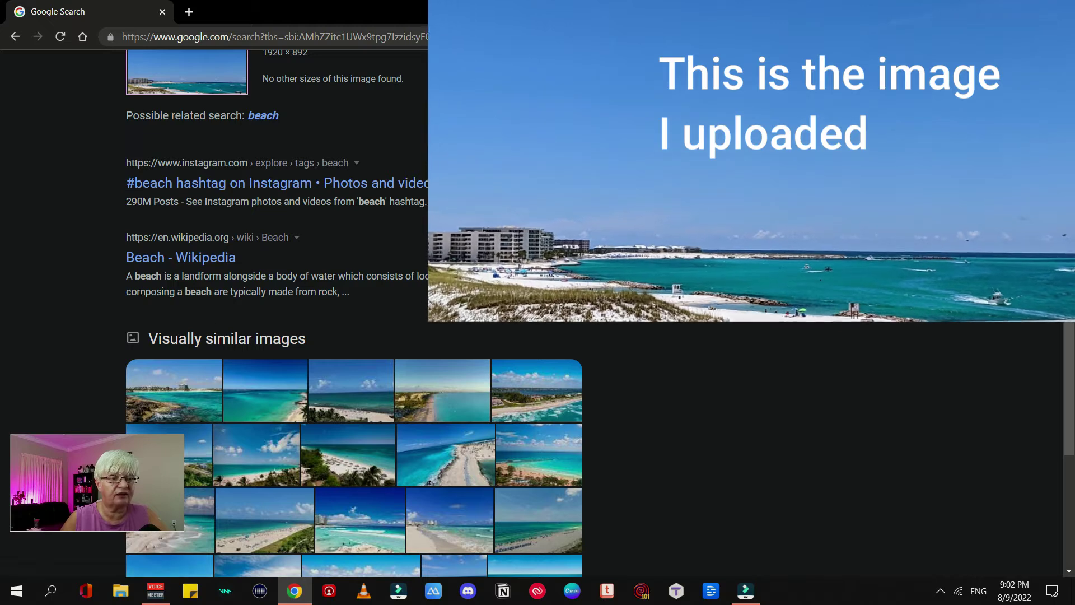
scroll(202, 266, "down", 4)
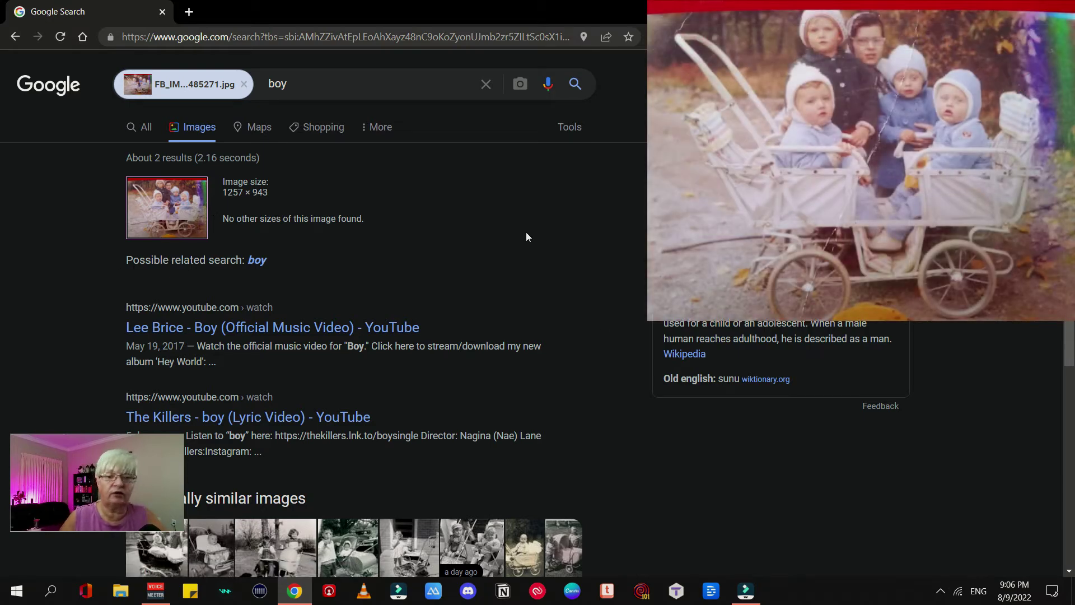
Browse the pram photo's 'boy' results and open the full Visually similar images set
scroll(526, 237, "down", 3)
scroll(548, 137, "down", 2)
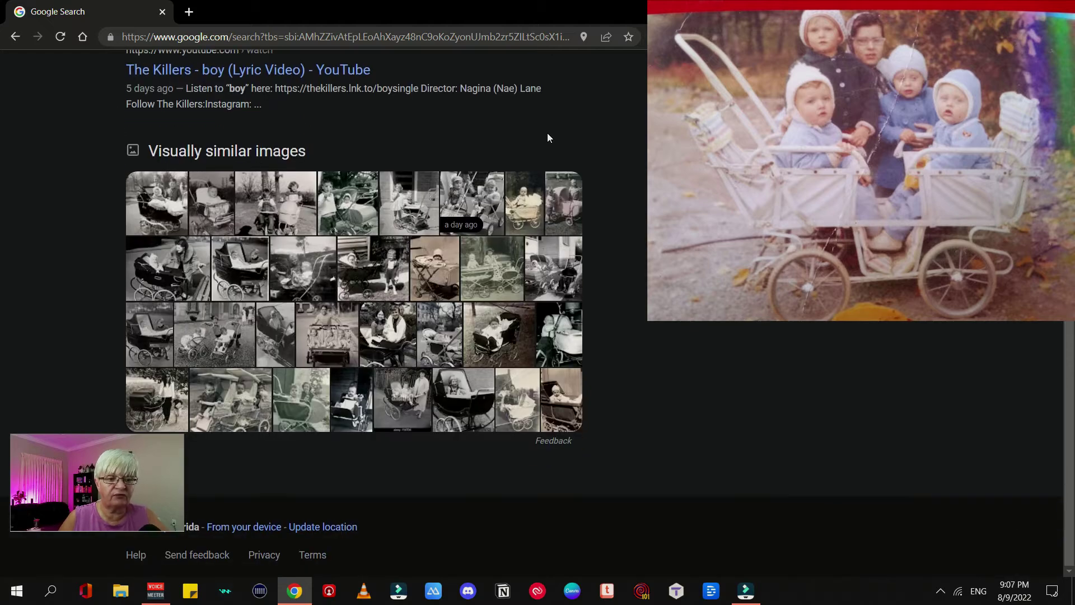
scroll(552, 131, "up", 4)
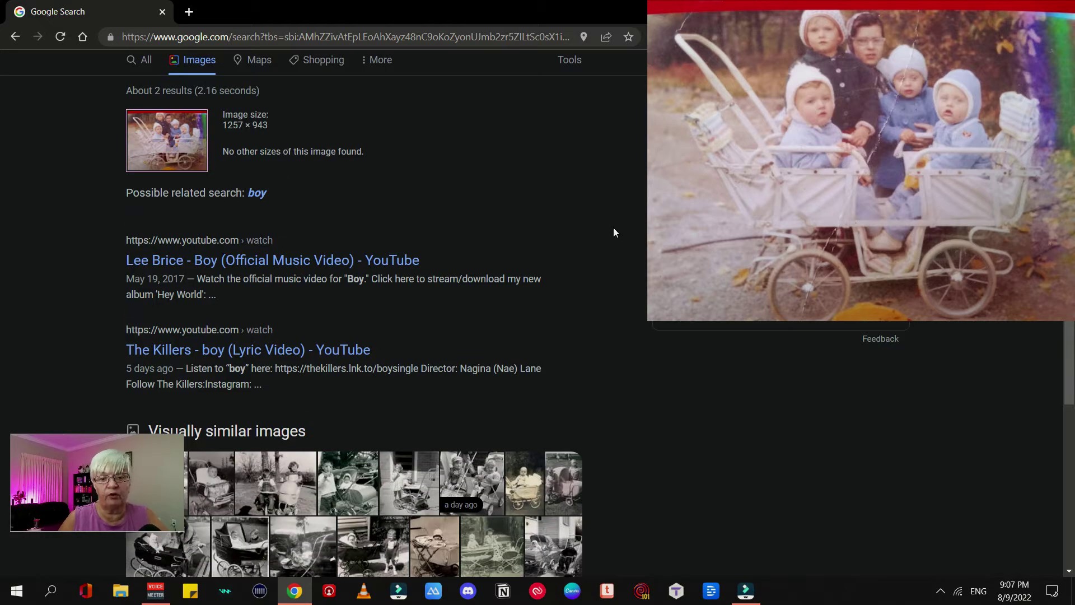
scroll(439, 346, "down", 4)
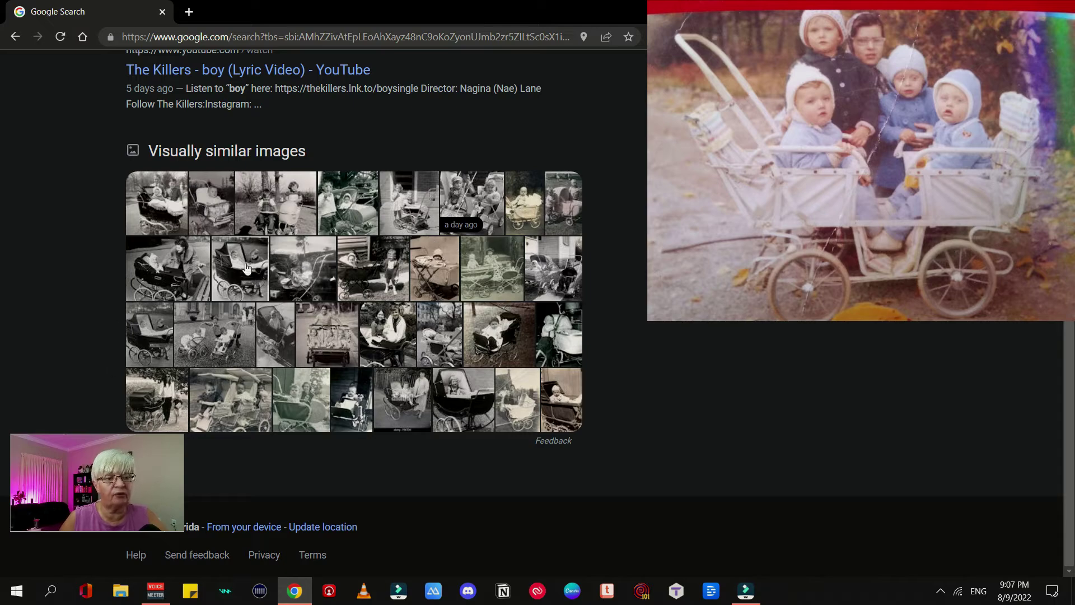
left_click(255, 155)
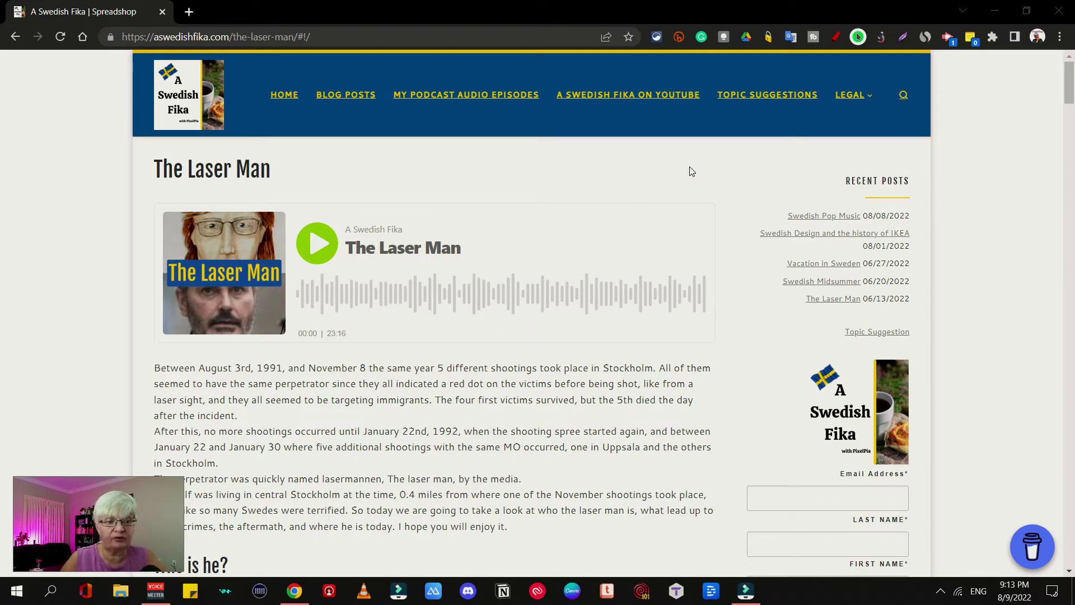
Scroll the Laser Man post down to the circular portrait above the Share buttons
scroll(672, 174, "down", 8)
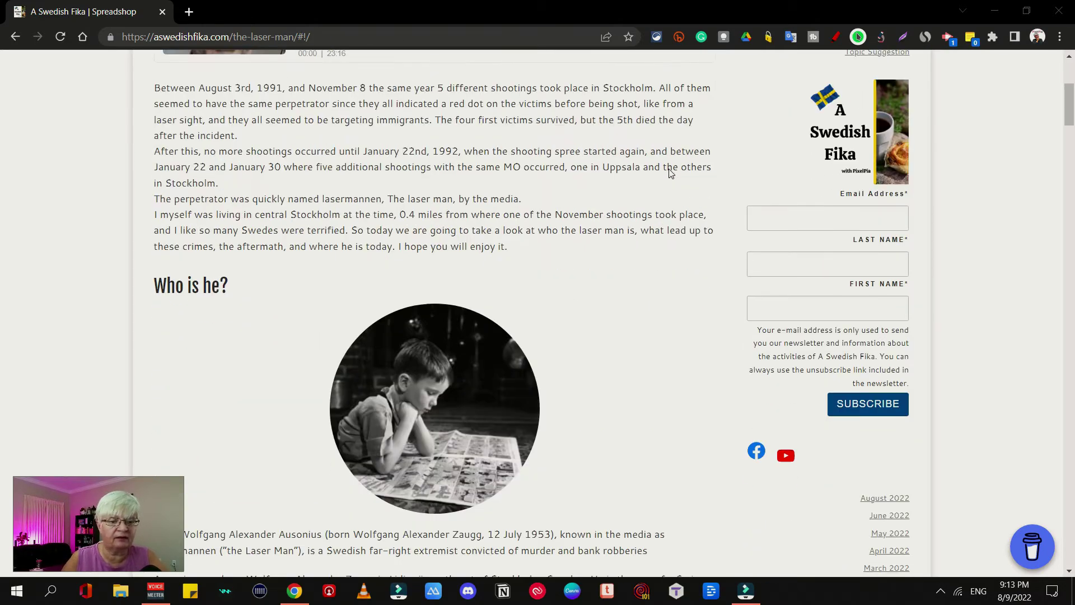
scroll(671, 173, "down", 16)
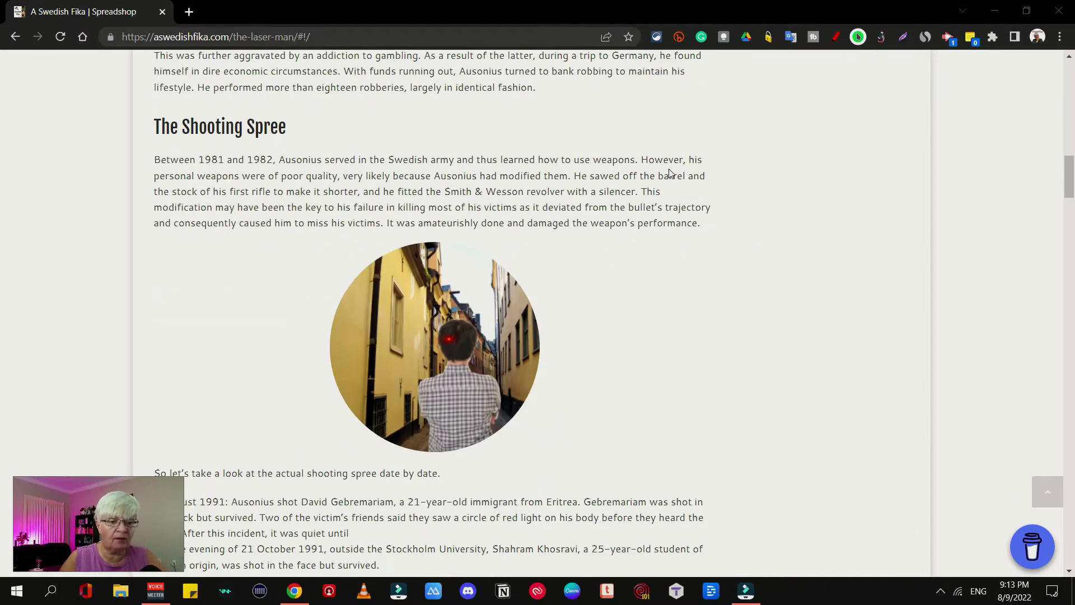
scroll(672, 174, "down", 20)
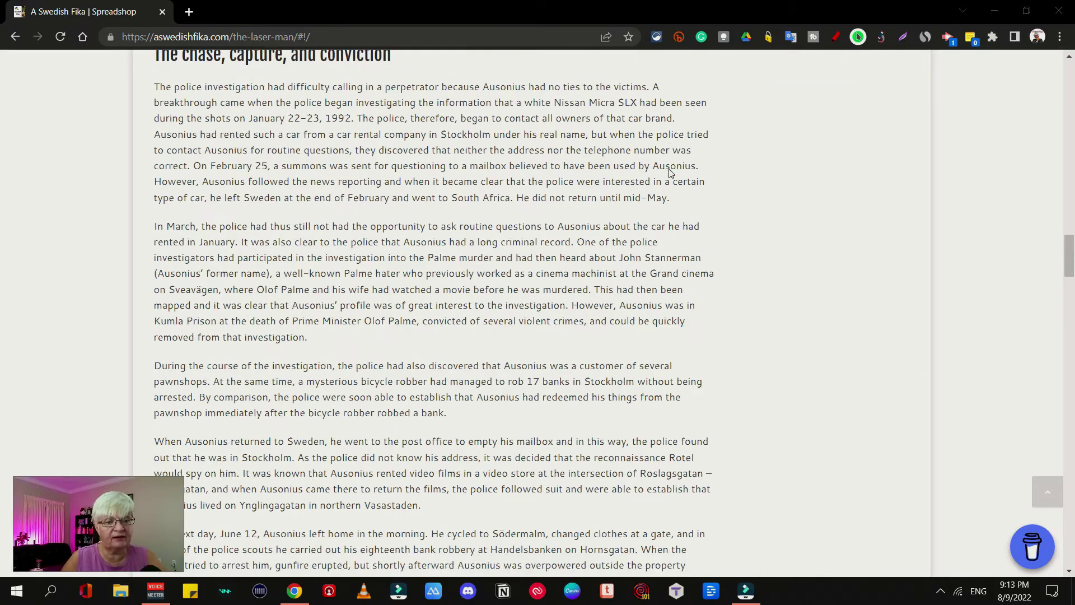
scroll(671, 173, "down", 20)
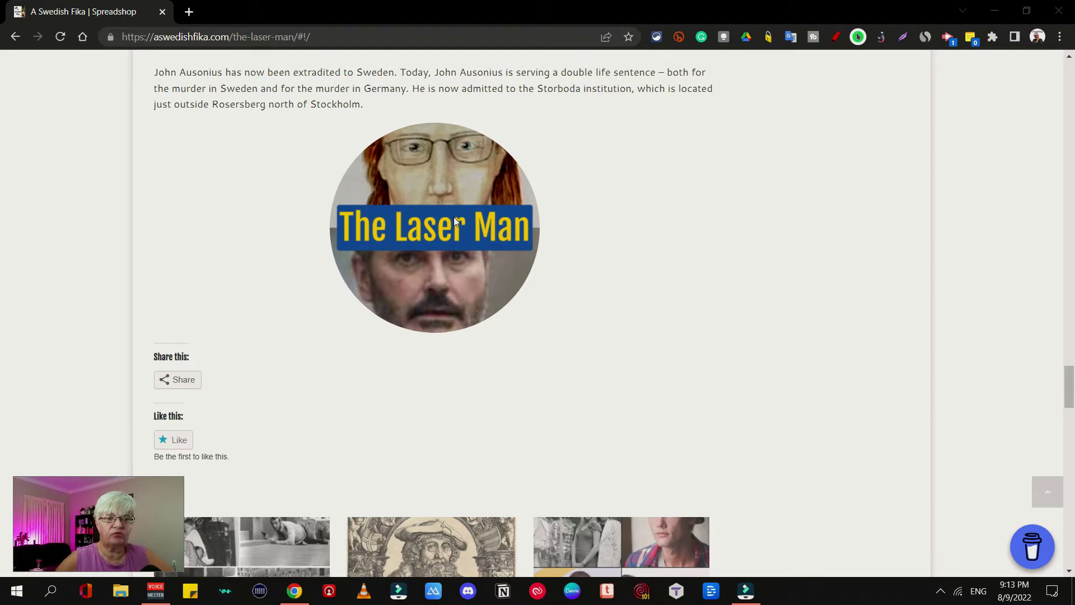
Search the blog's Laser Man portrait with Google Lens from the image's context menu
right_click(436, 186)
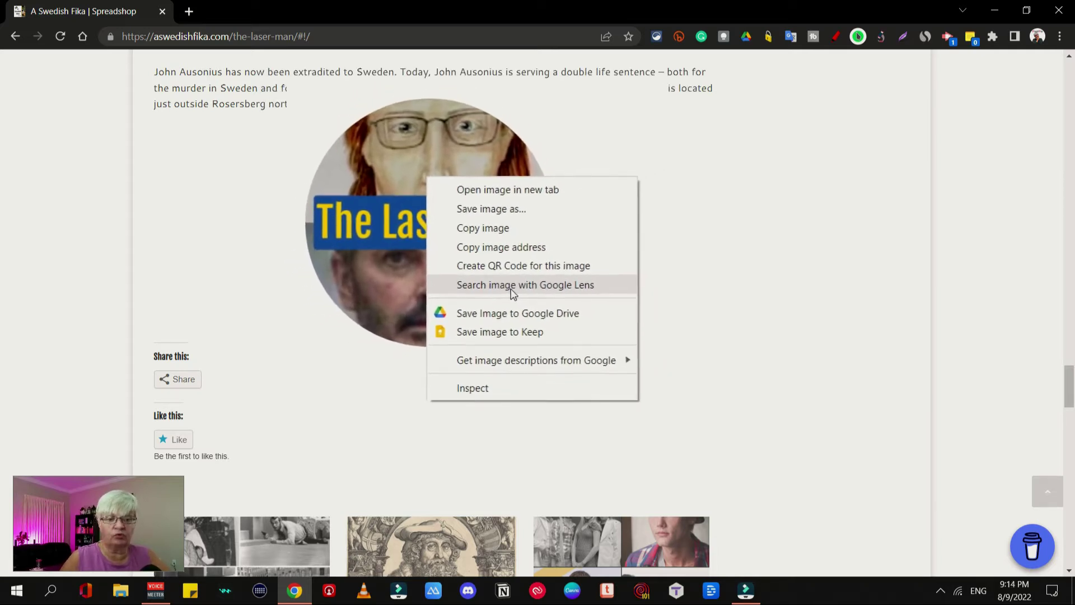
left_click(512, 286)
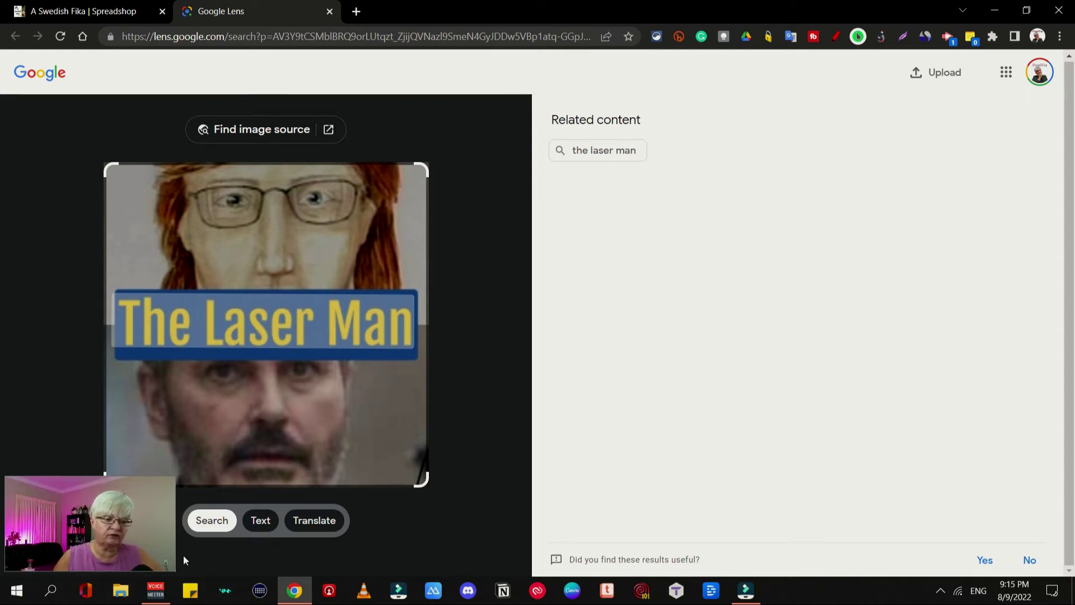
Run the related 'the laser man' web search, then select the image's 'The Laser Man' text in Lens
left_click(212, 529)
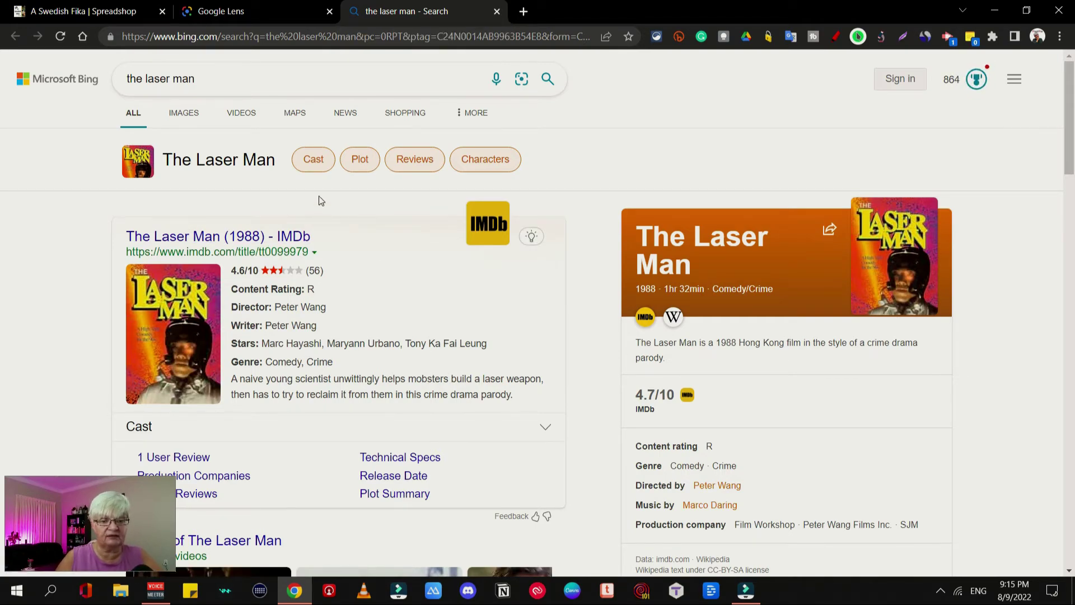
scroll(321, 200, "down", 10)
key("ctrl+shift+Tab")
left_click_drag(115, 324, 368, 324)
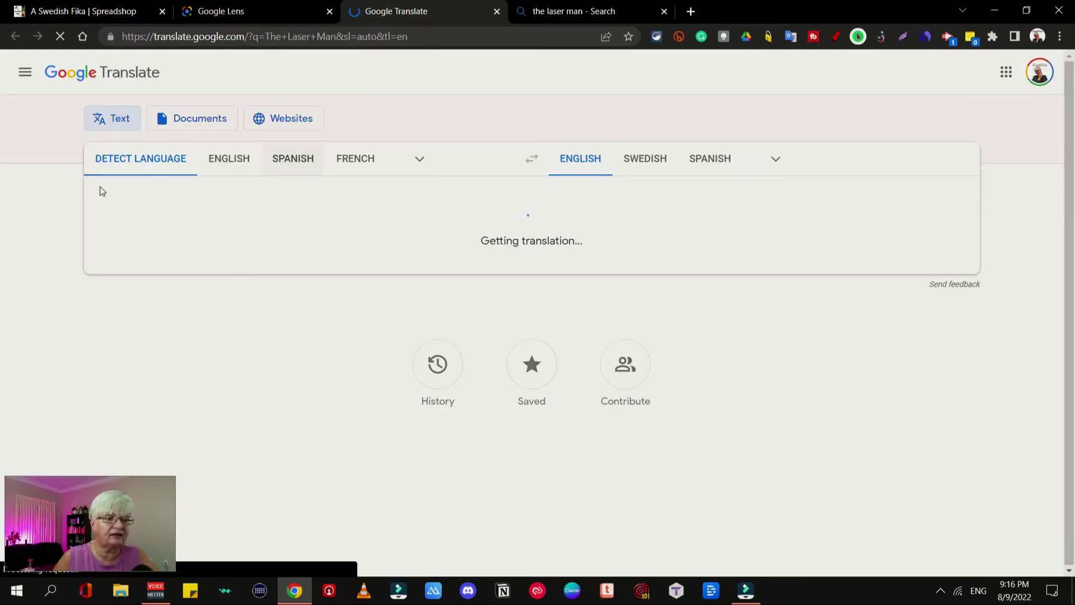
Translate 'The Laser Man' into Swedish, then Spanish, and return to the Lens results
left_click(661, 160)
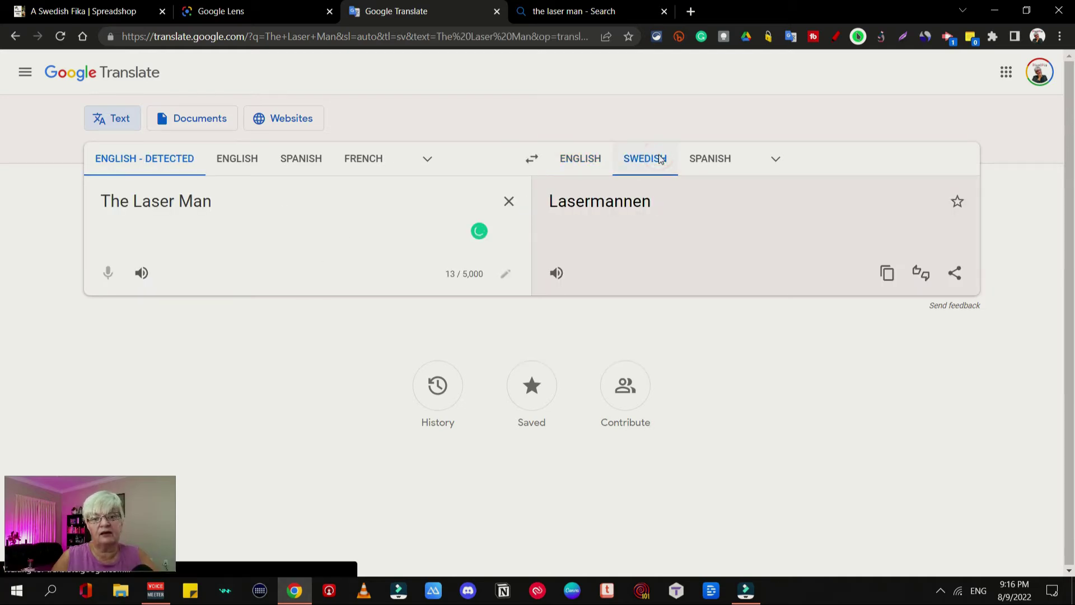
left_click(726, 160)
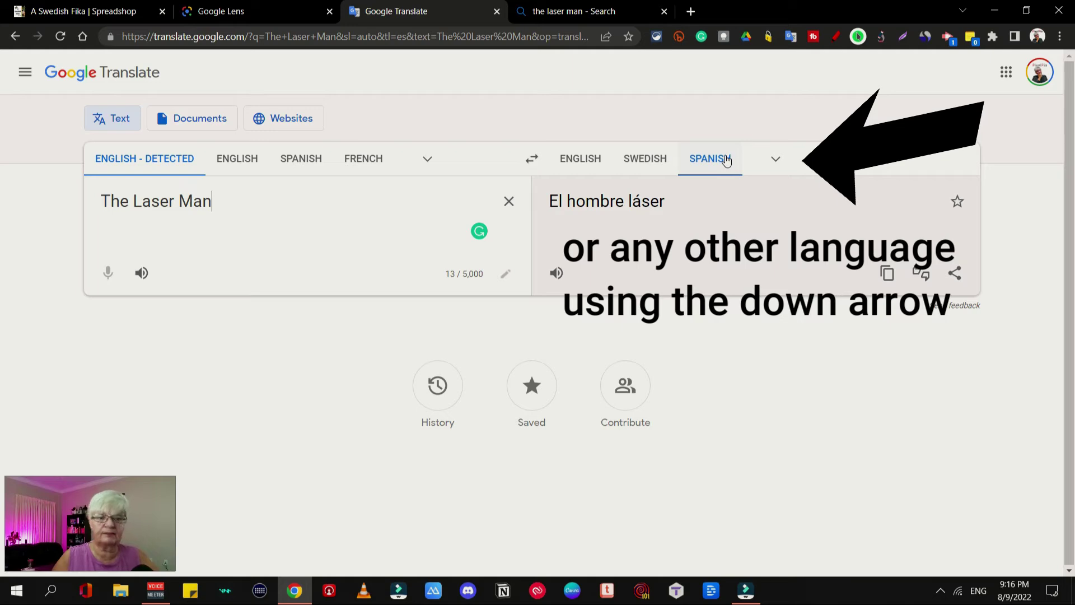
key("ctrl+shift+Tab")
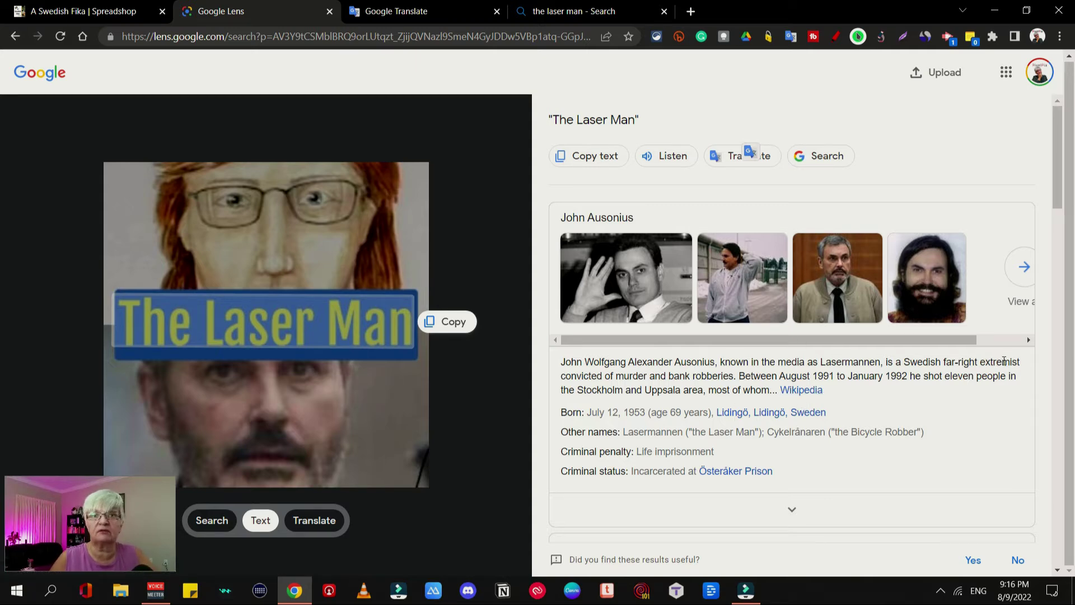
Open the 'Swedish Design and the history of IKEA' post from the blog's post list
left_click(78, 11)
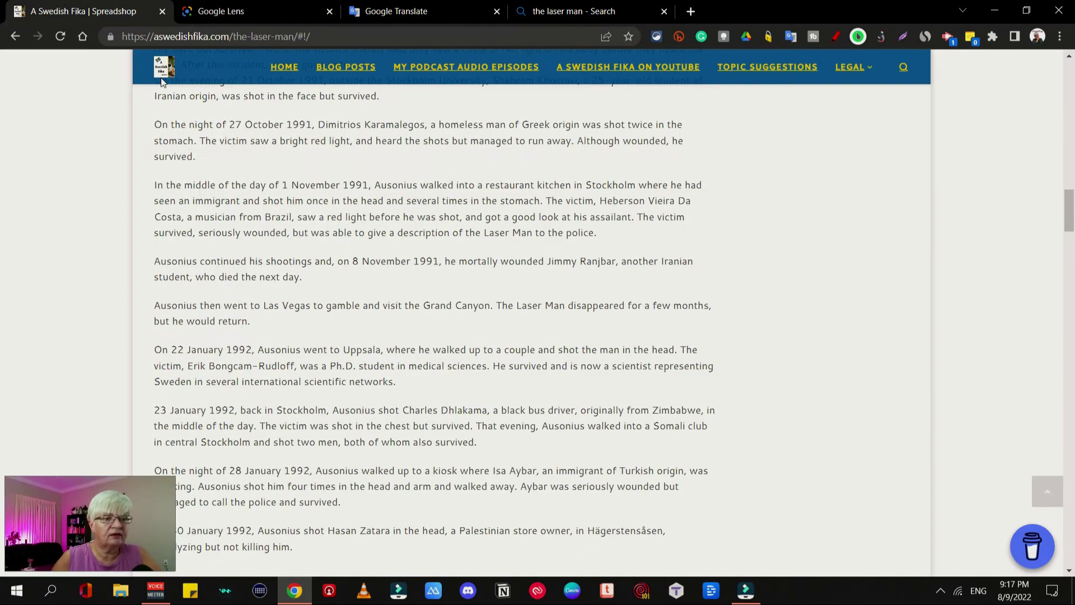
left_click(15, 37)
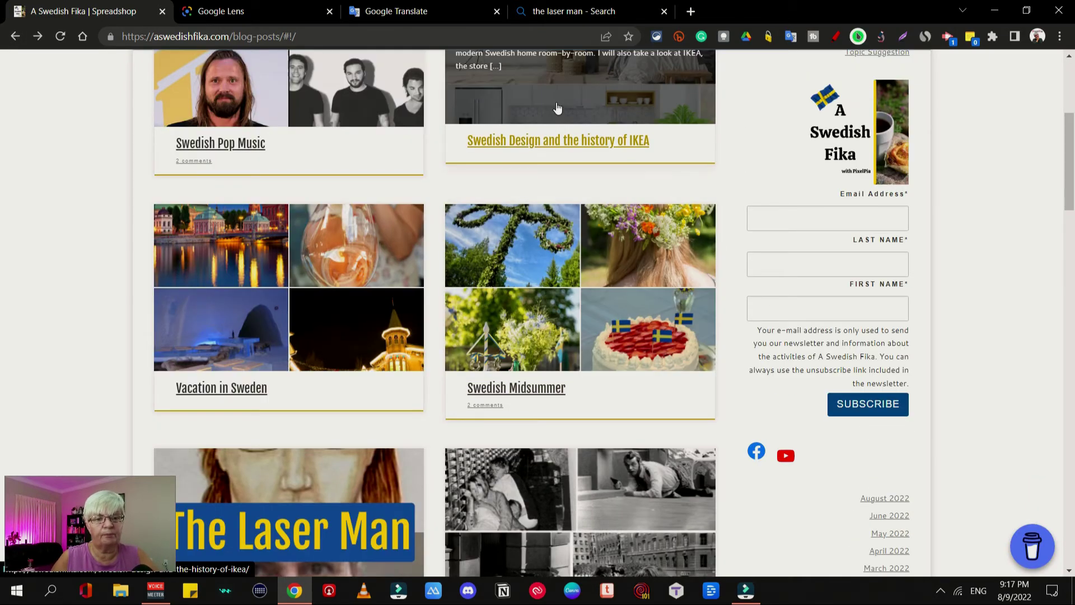
left_click(562, 95)
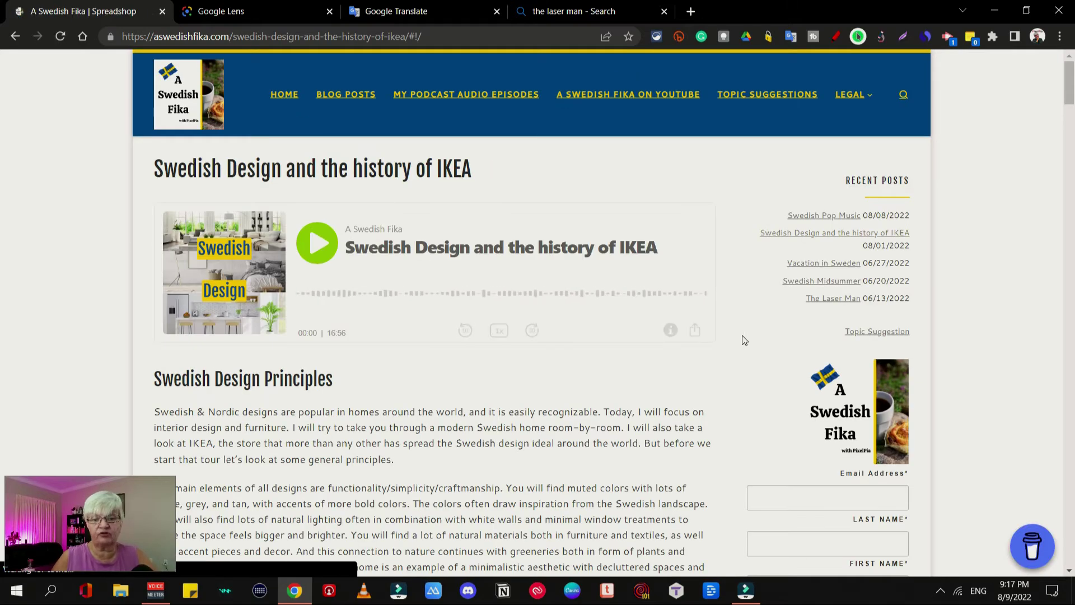
Scroll to the Room-by-Room living room images and bring up the page's context menu
scroll(743, 381, "down", 15)
scroll(744, 340, "down", 18)
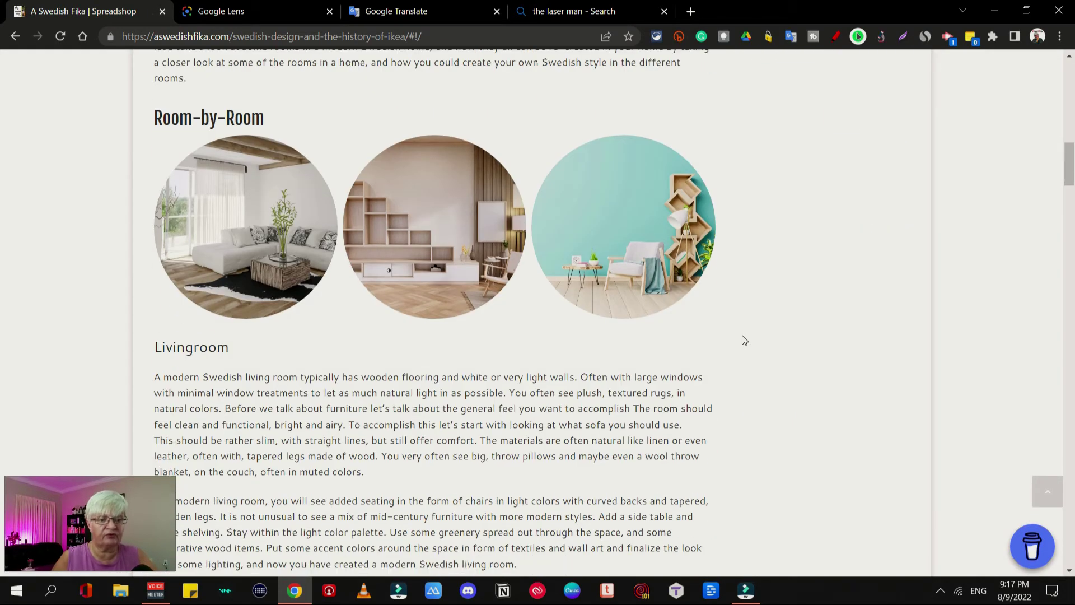
scroll(744, 339, "down", 10)
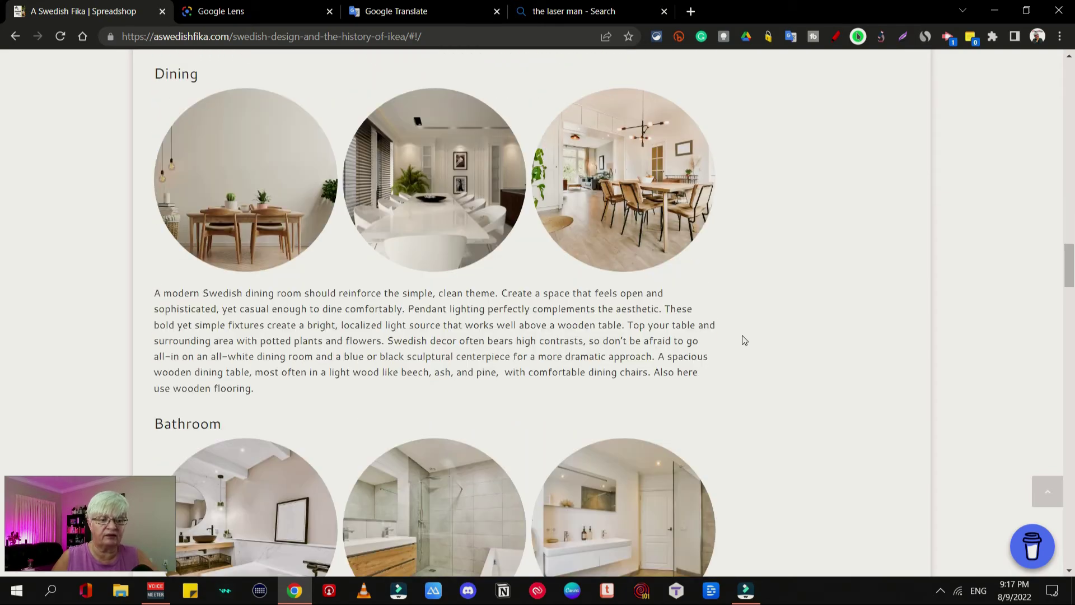
scroll(744, 340, "up", 11)
scroll(744, 340, "up", 12)
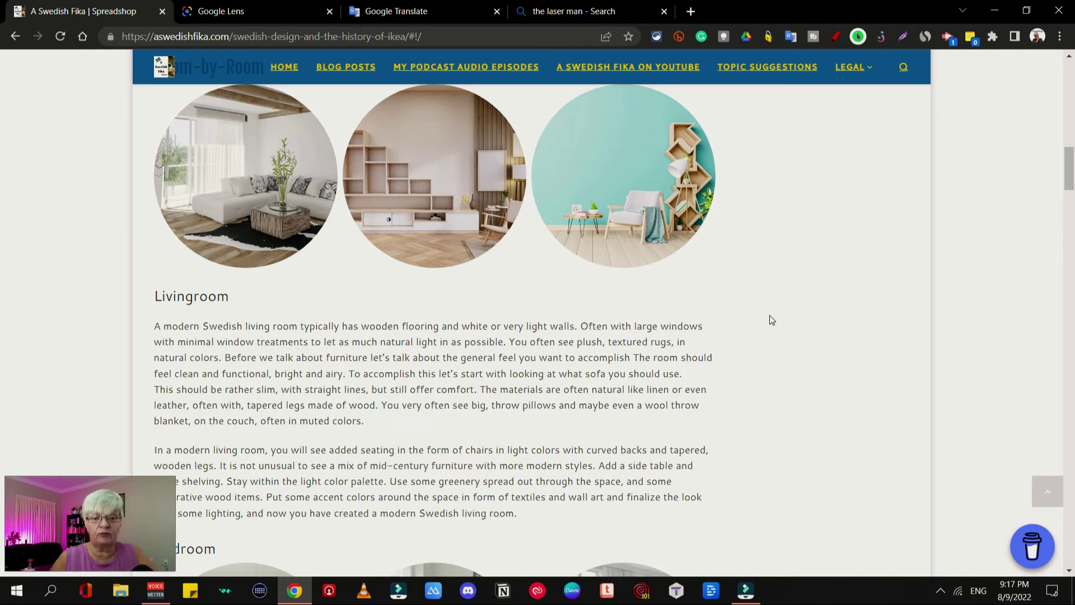
right_click(731, 326)
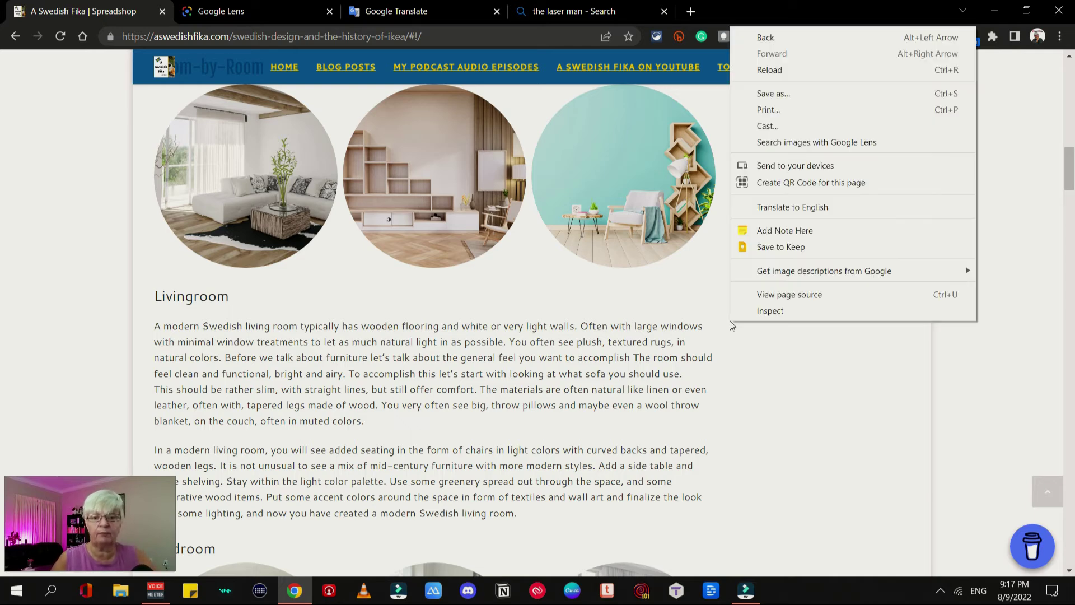
Run Google Lens on the page and box-select the three Room-by-Room images
left_click(818, 142)
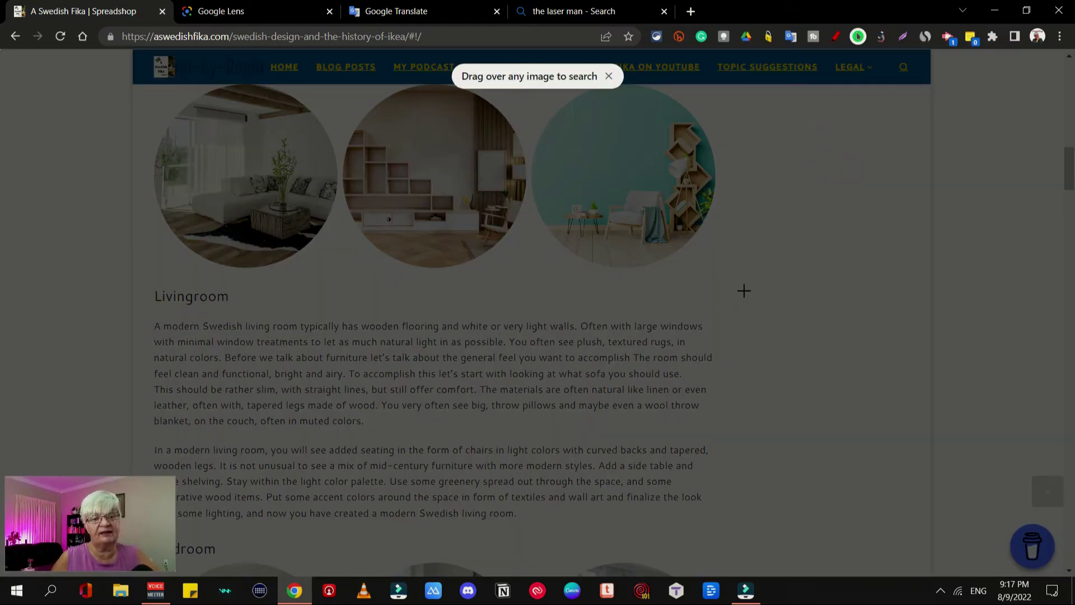
left_click_drag(744, 291, 145, 90)
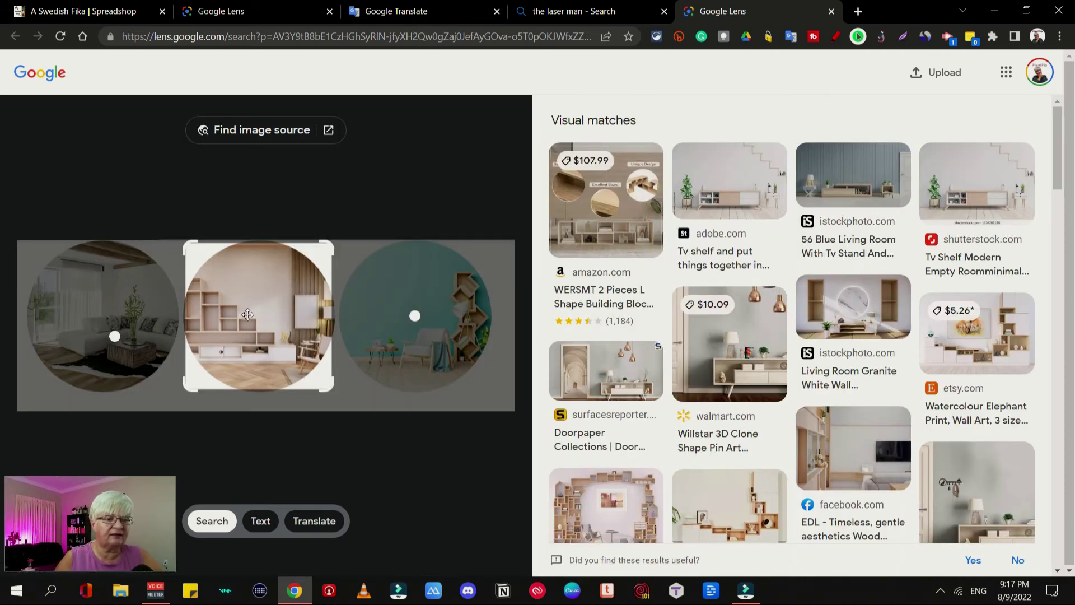
Check Lens matches for the white sofa room, then switch to the teal living room image
left_click_drag(246, 315, 93, 320)
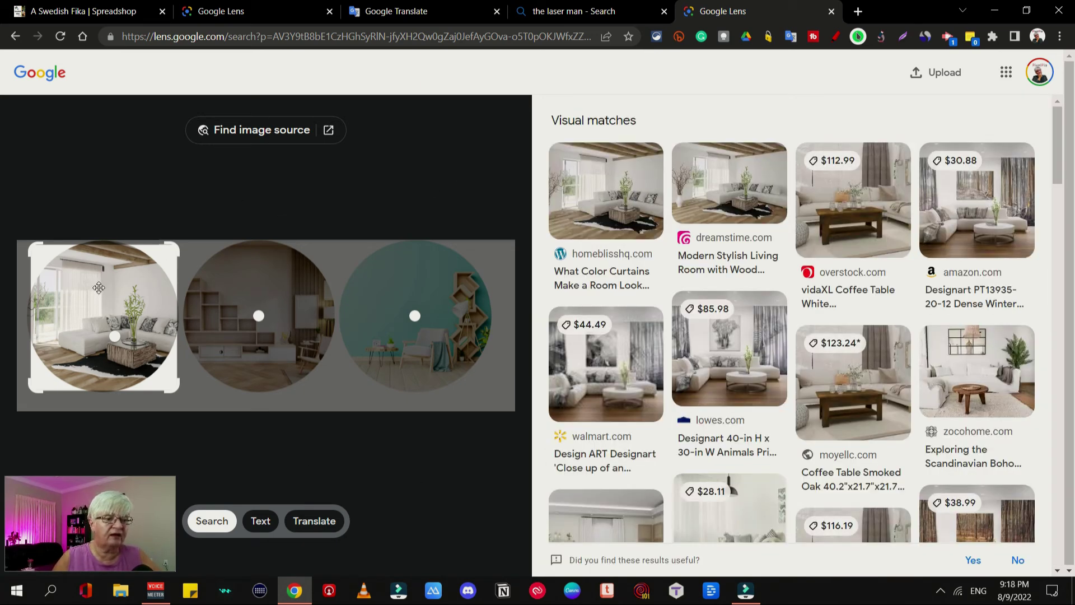
left_click_drag(99, 288, 95, 288)
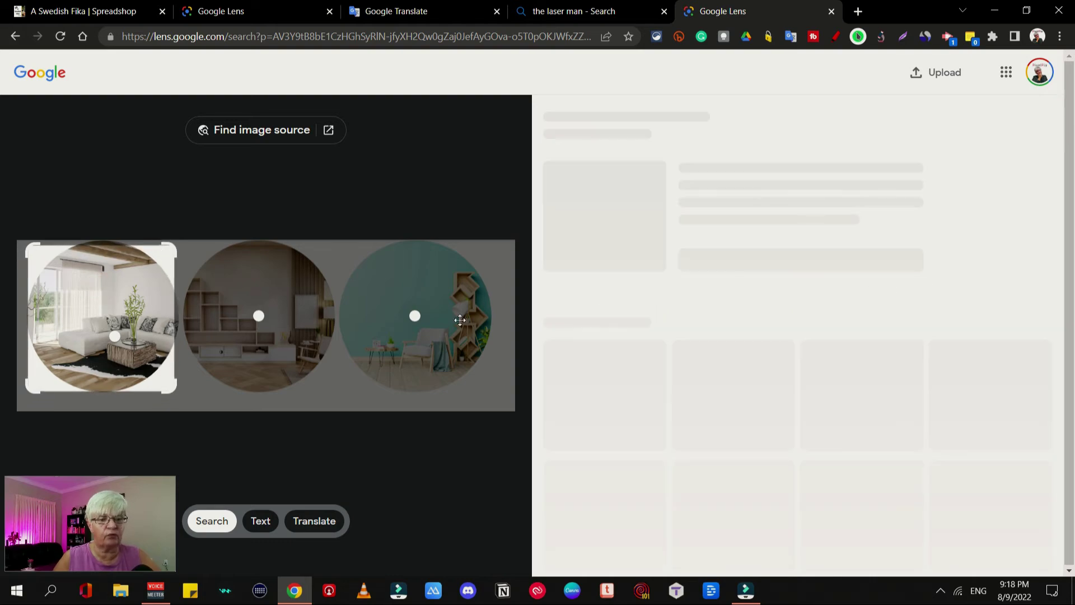
left_click(414, 316)
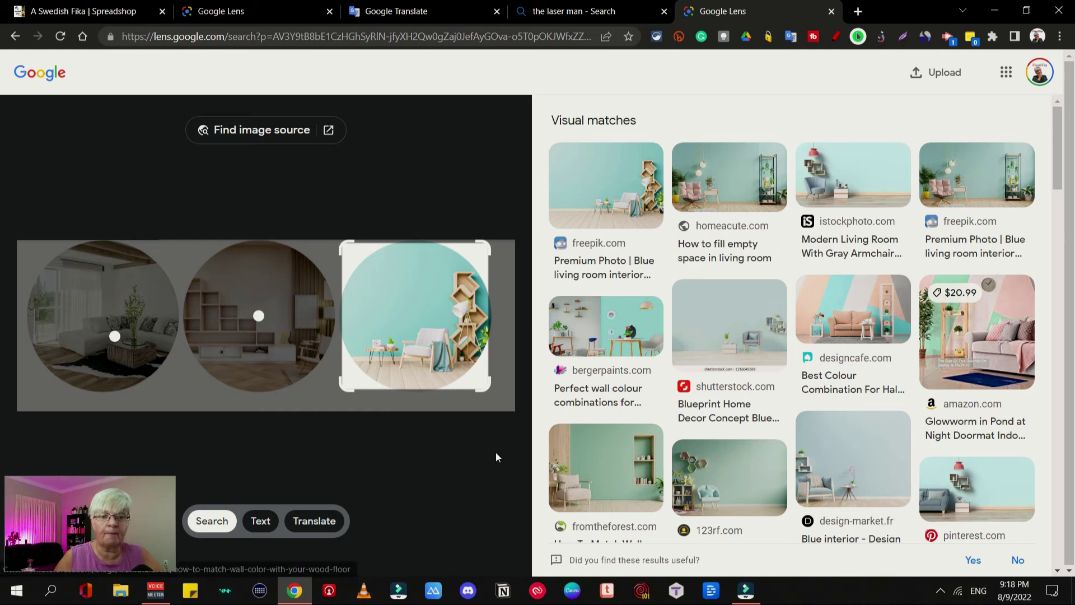
Crop the Lens selection tightly around the teal room's armchair and browse the matching chairs
left_click_drag(354, 251, 412, 329)
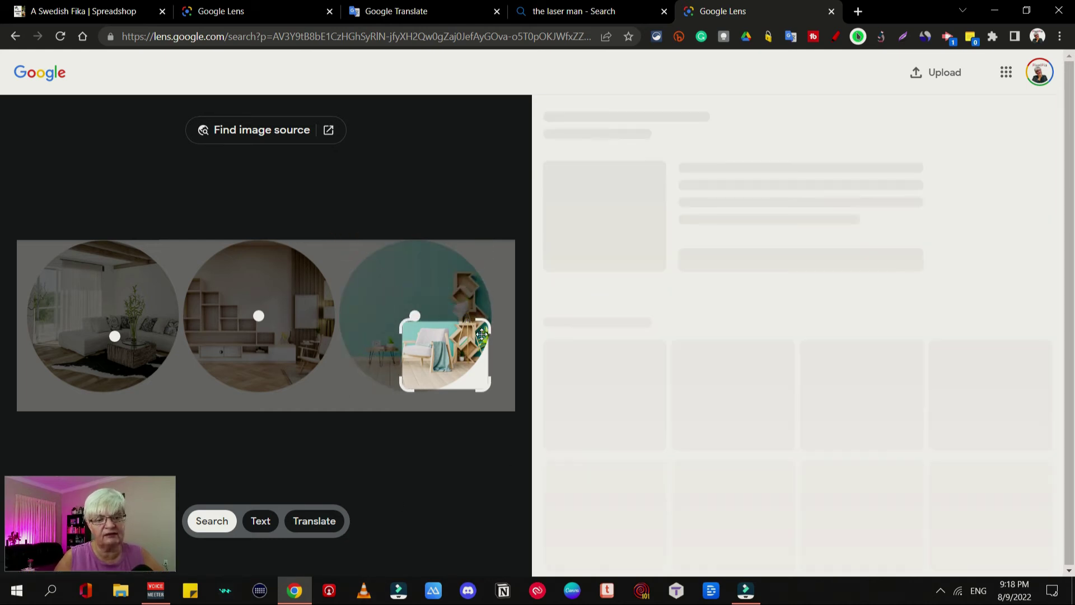
left_click_drag(490, 320, 456, 320)
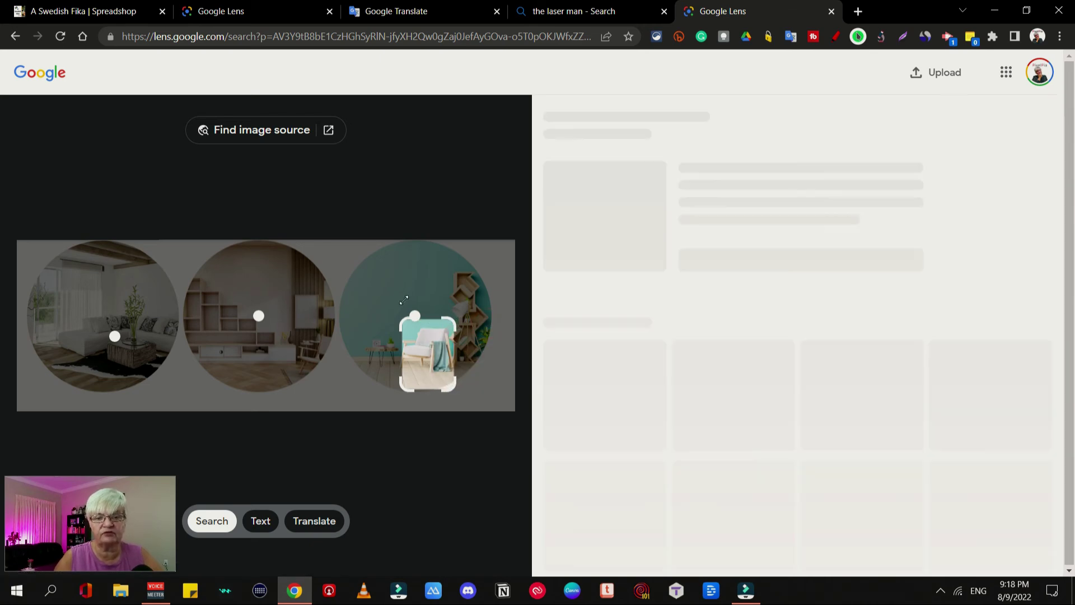
left_click_drag(399, 390, 397, 381)
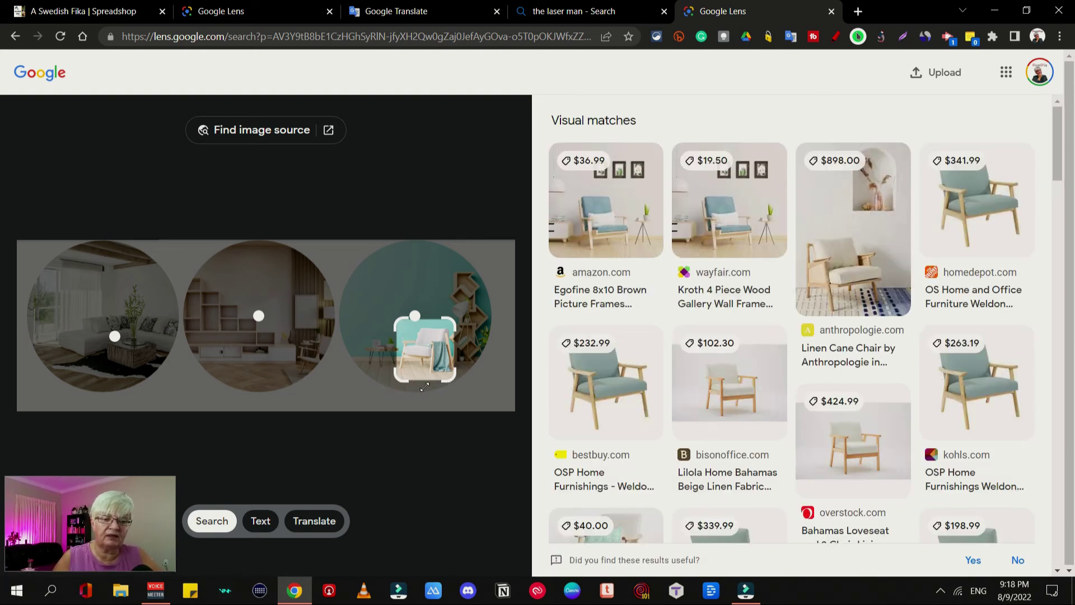
scroll(848, 367, "down", 10)
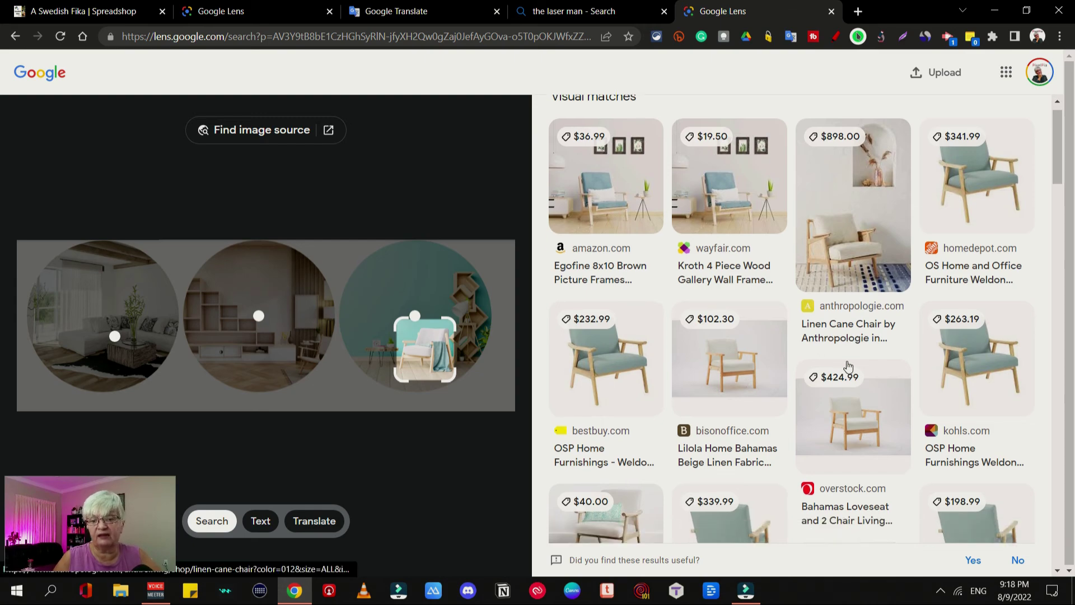
scroll(848, 367, "down", 10)
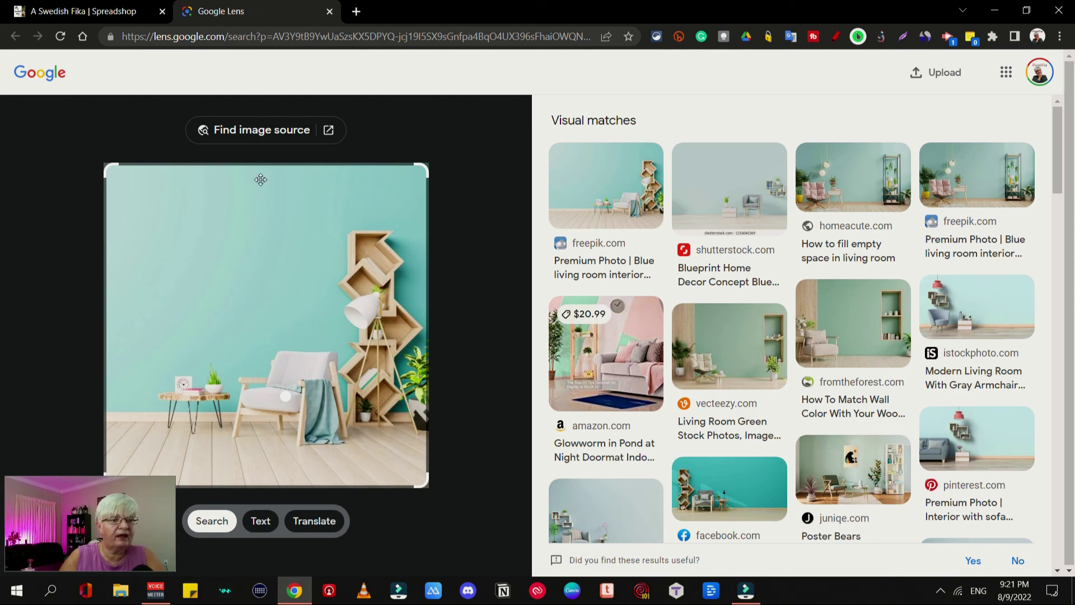
Find the teal room image's source pages, like freepik and photodune, plus visually similar images
left_click(284, 137)
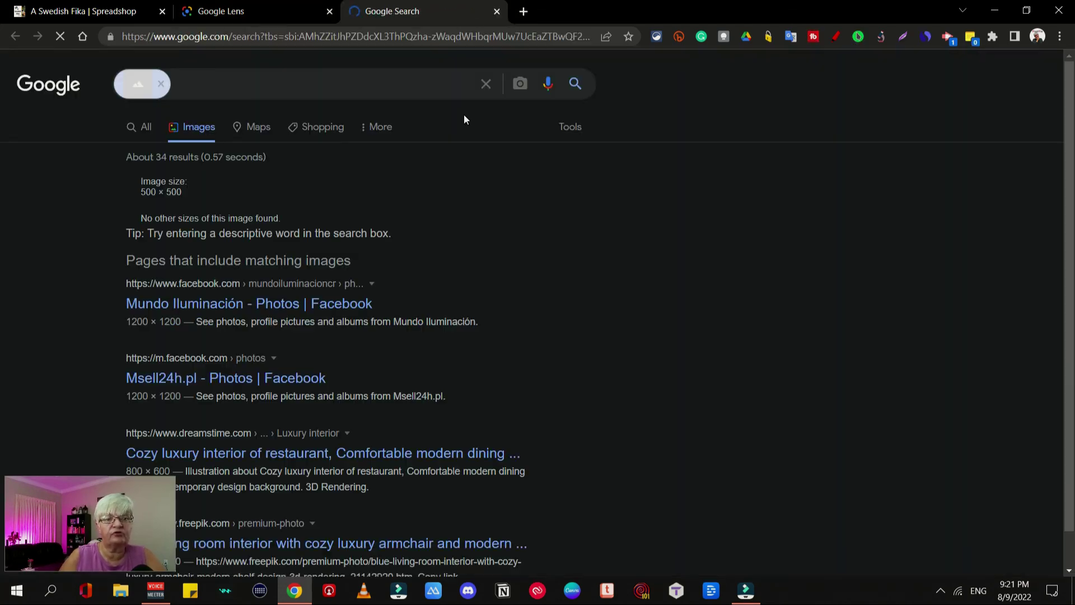
scroll(458, 258, "down", 6)
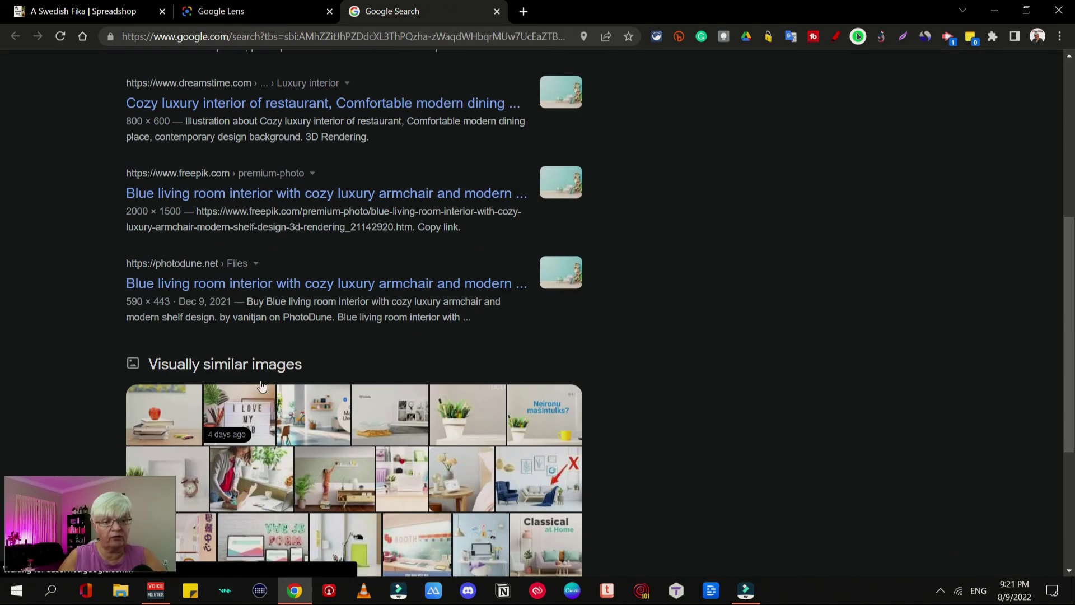